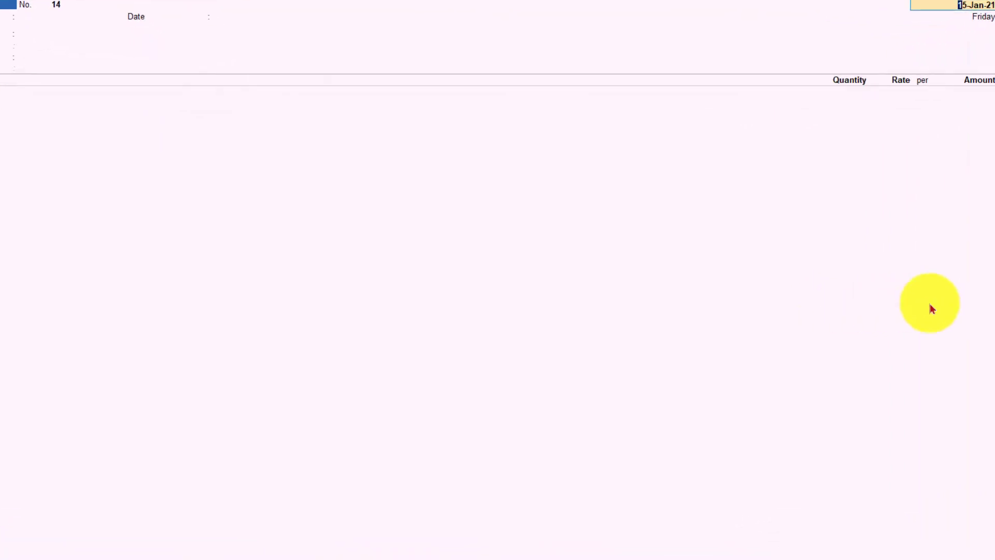
key("F12")
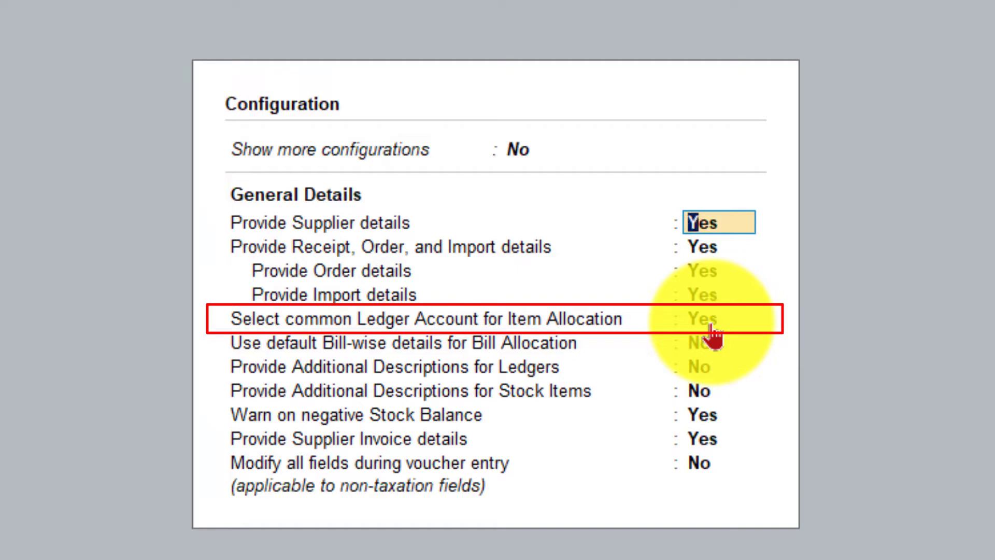
key("ctrl+a")
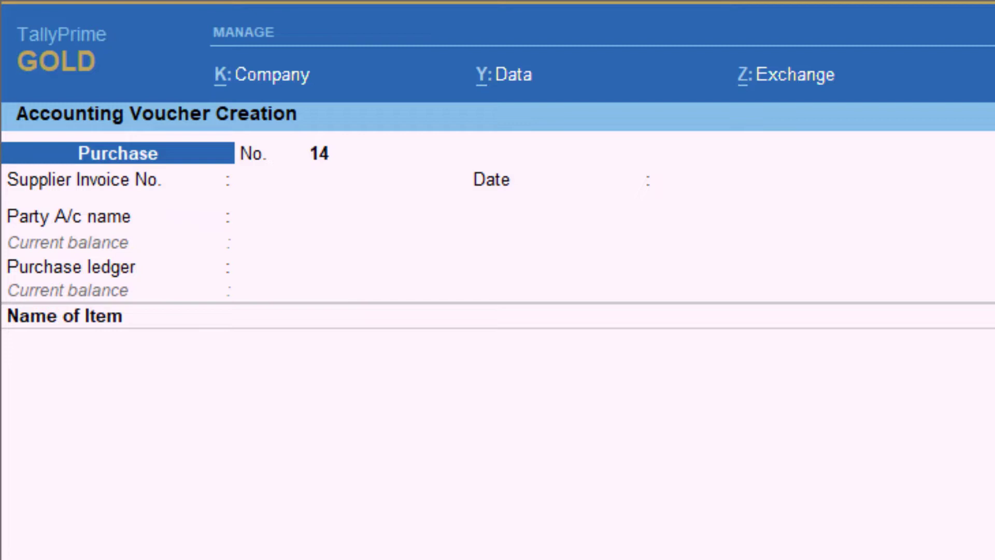
- Enter supplier invoice No. 1254, keep the date, and choose Aadvay Enterprises with the Purchases ledger
type("1254")
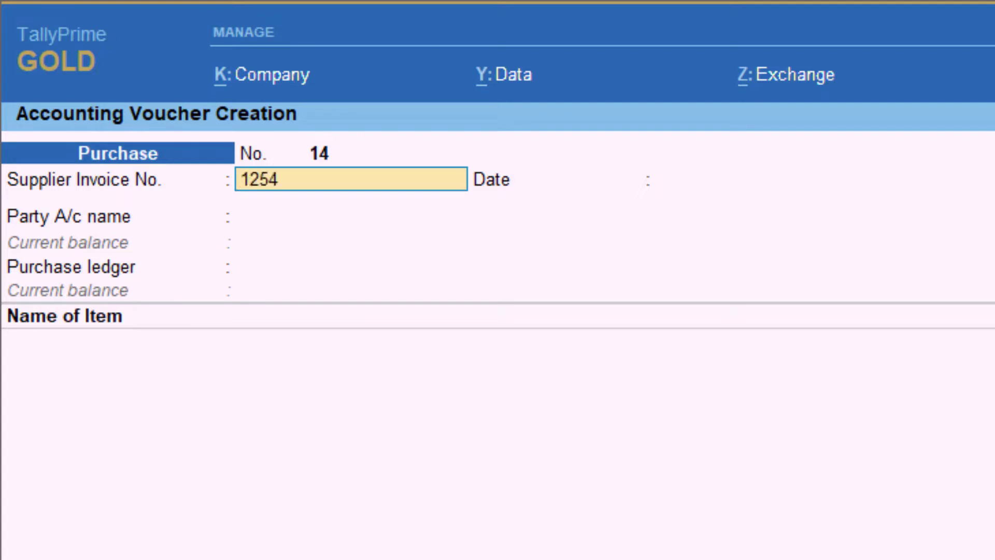
key("Return")
key("Return")
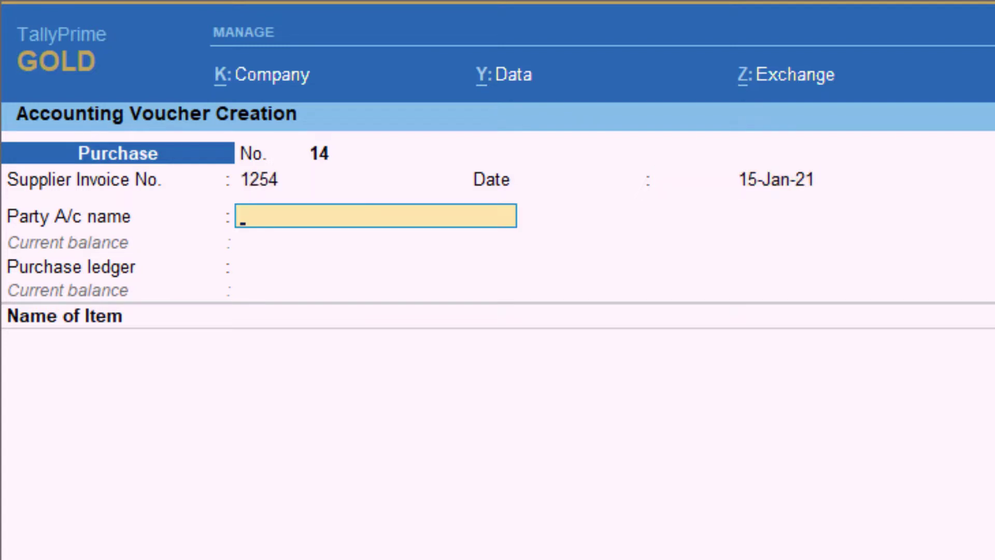
key("Return")
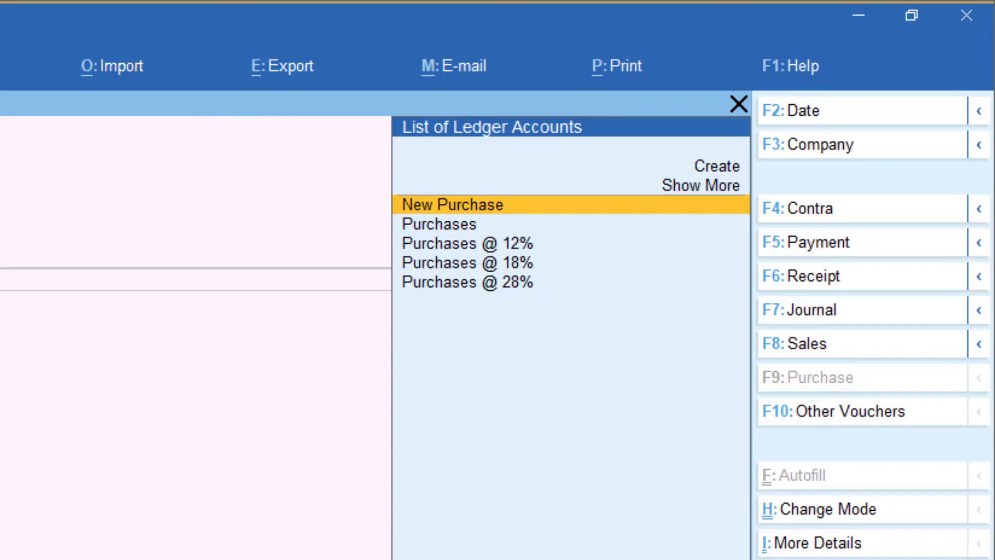
left_click(429, 224)
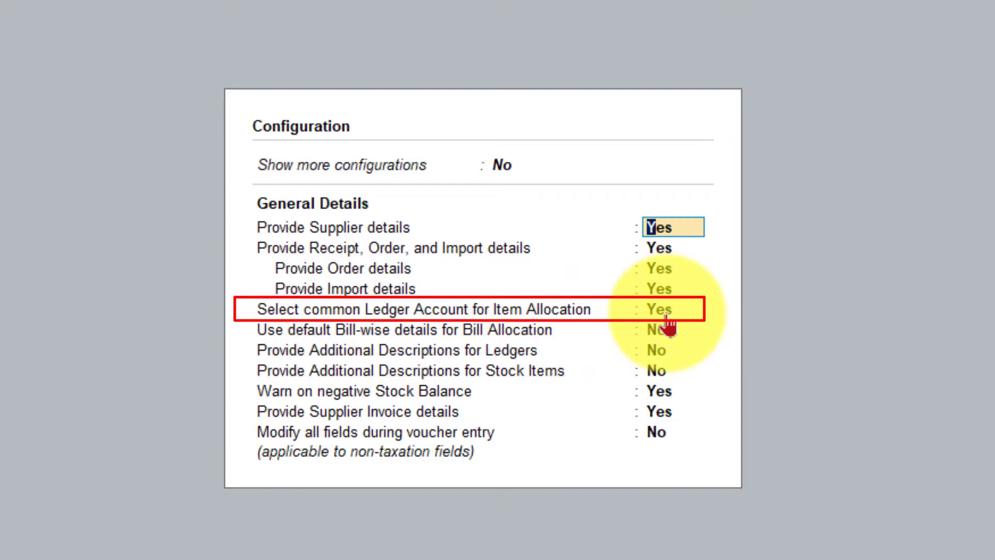
key("ctrl+a")
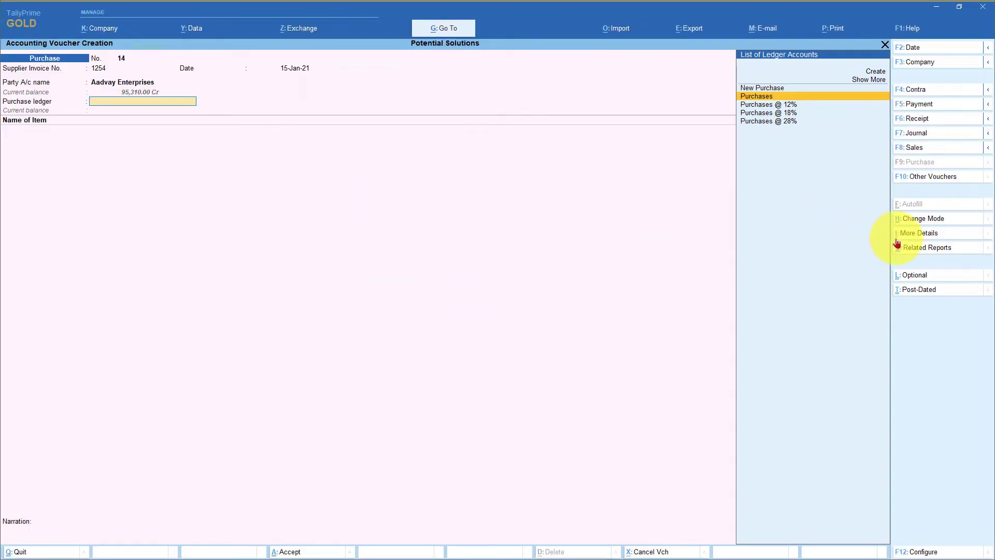
key("Return")
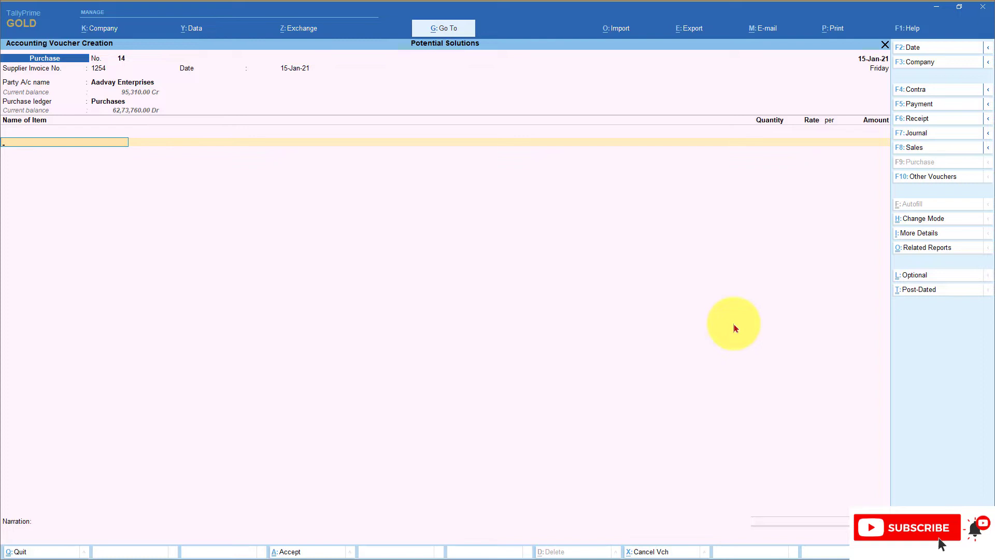
- Add Dell Laptop - I3 (5 at 37,000) and Dell Laptop - I5 (5 at 52,000) as items
key("Return")
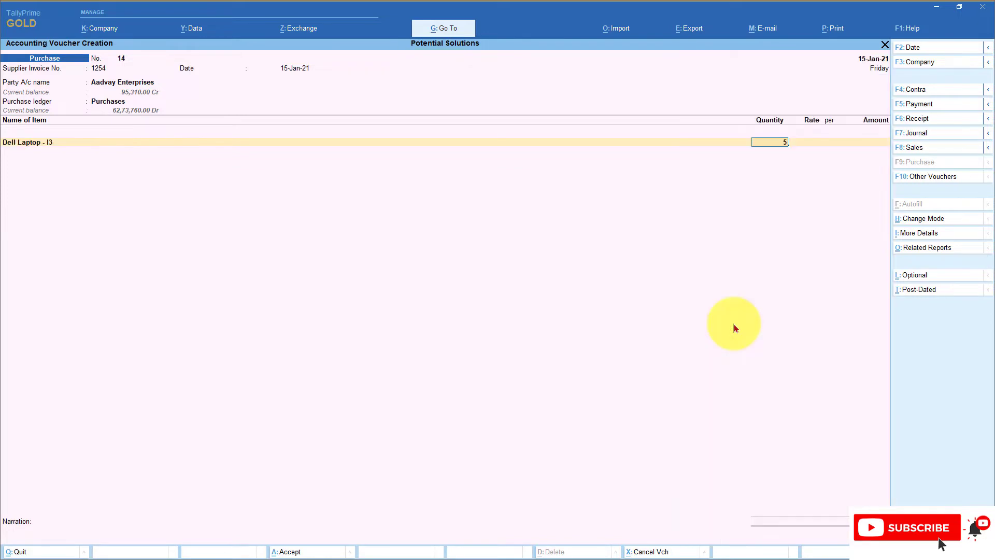
type("5")
key("Return")
key("Return")
key("Return")
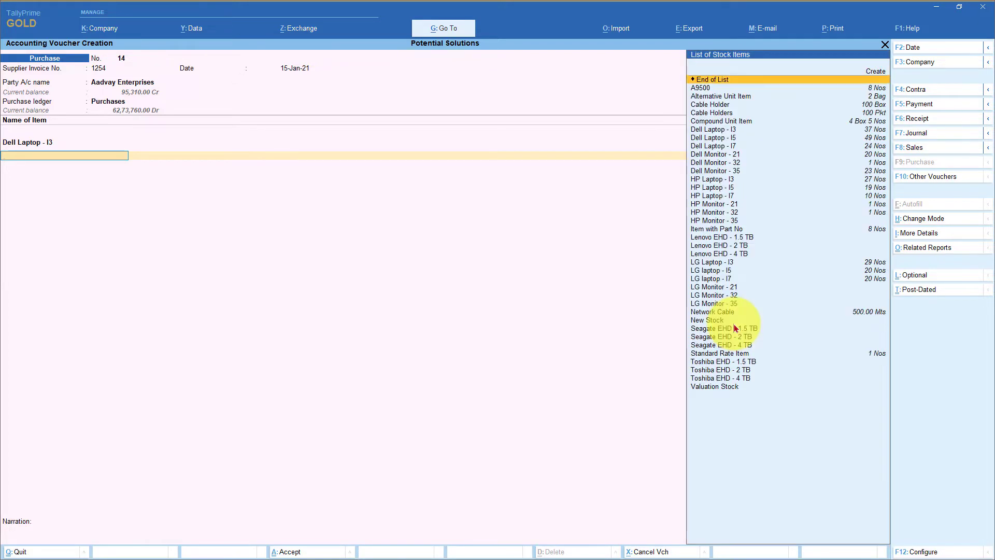
key("Down")
key("Down")
key("Down")
key("Down")
key("Down")
key("Down")
key("Down")
key("Return")
type("5")
key("Return")
type("52000")
key("Return")
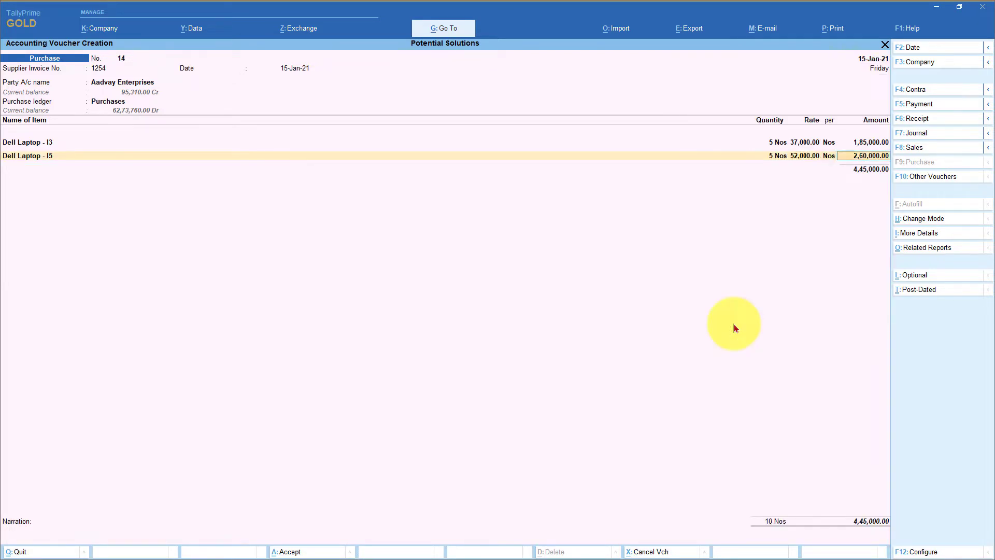
key("Return")
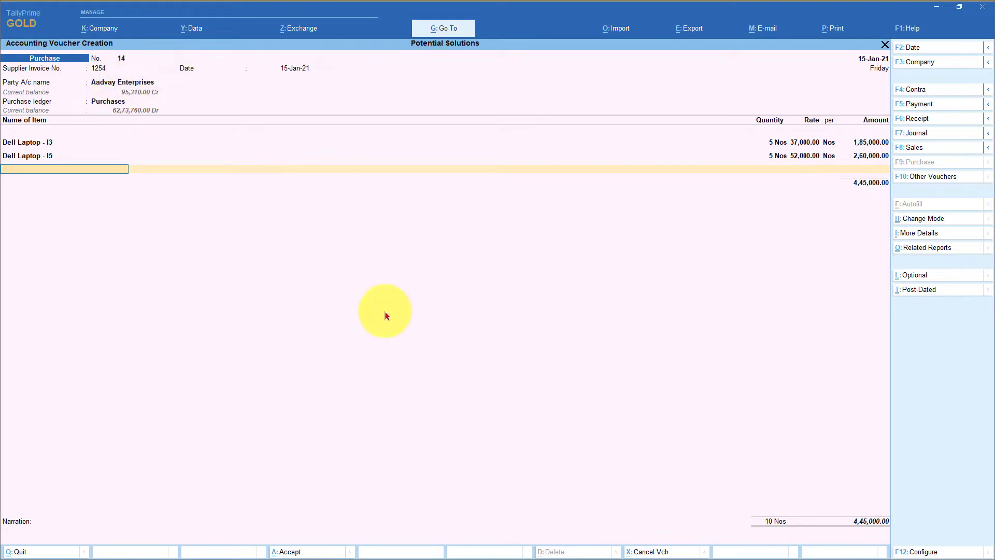
- Set 'Select common Ledger Account for Item Allocation' to No in the voucher configuration
key("F12")
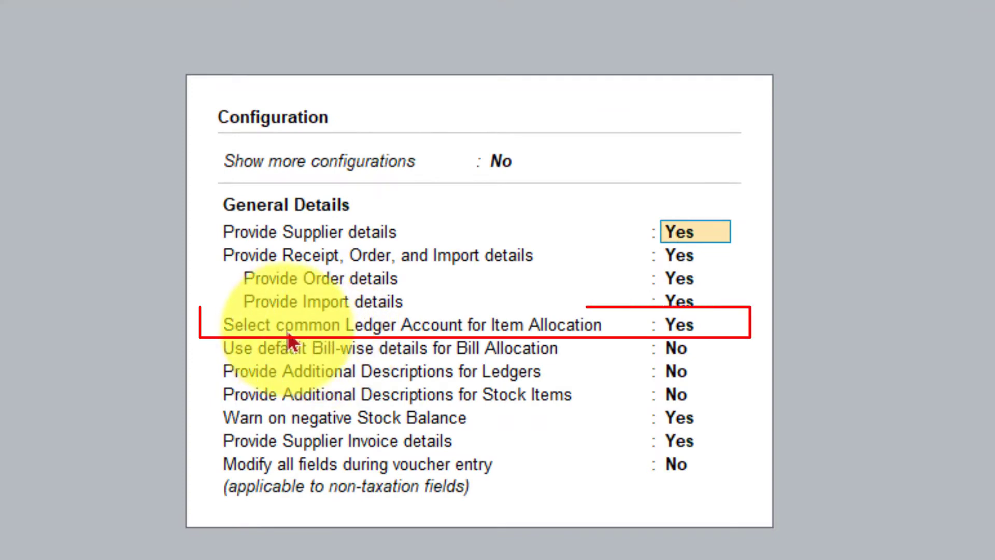
left_click(691, 332)
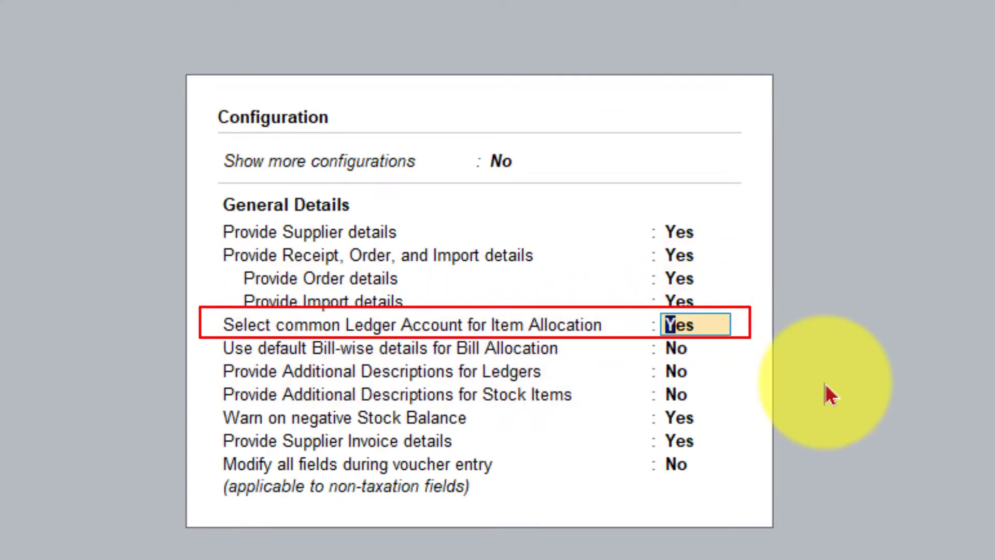
type("n")
key("Return")
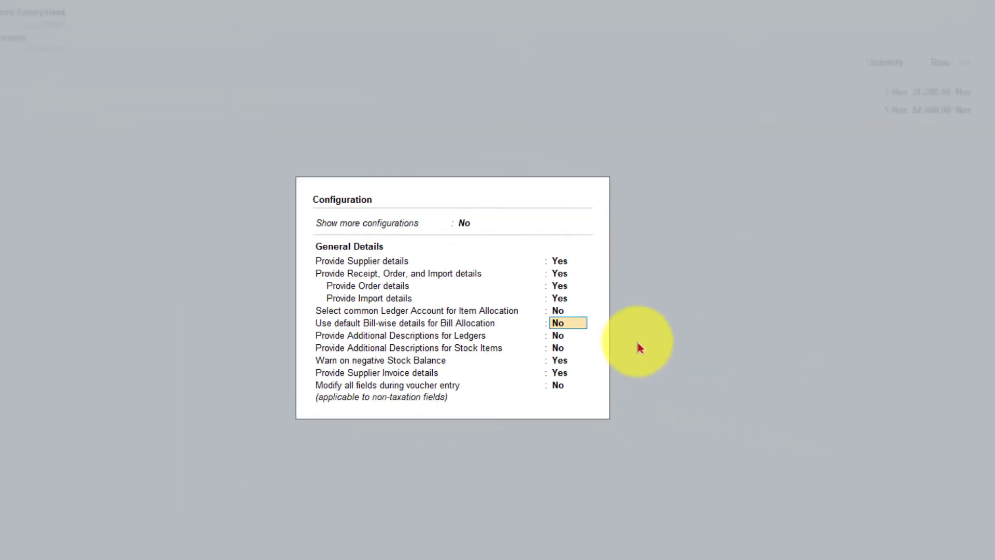
key("ctrl+a")
- Discard the partly entered voucher and start a fresh Purchase voucher
key("Escape")
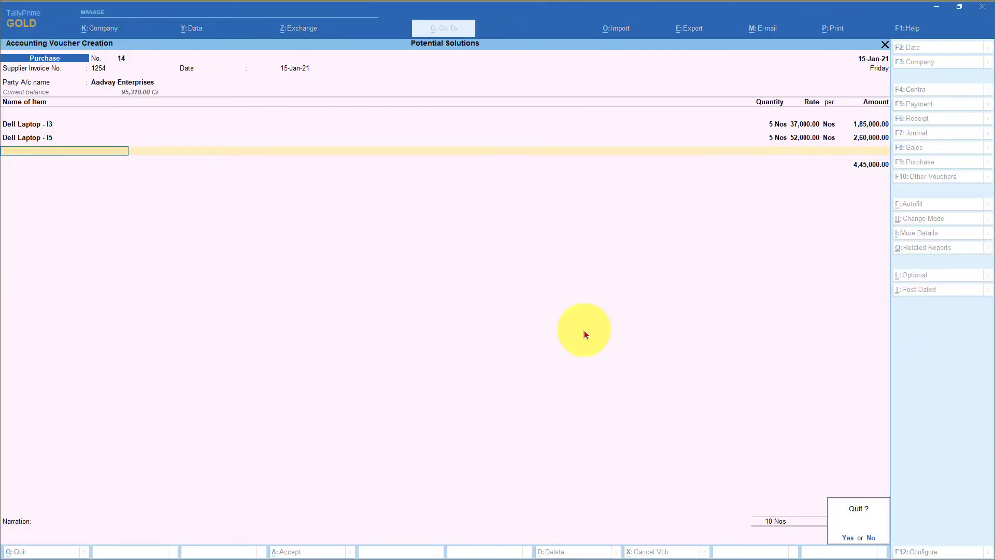
key("y")
key("Return")
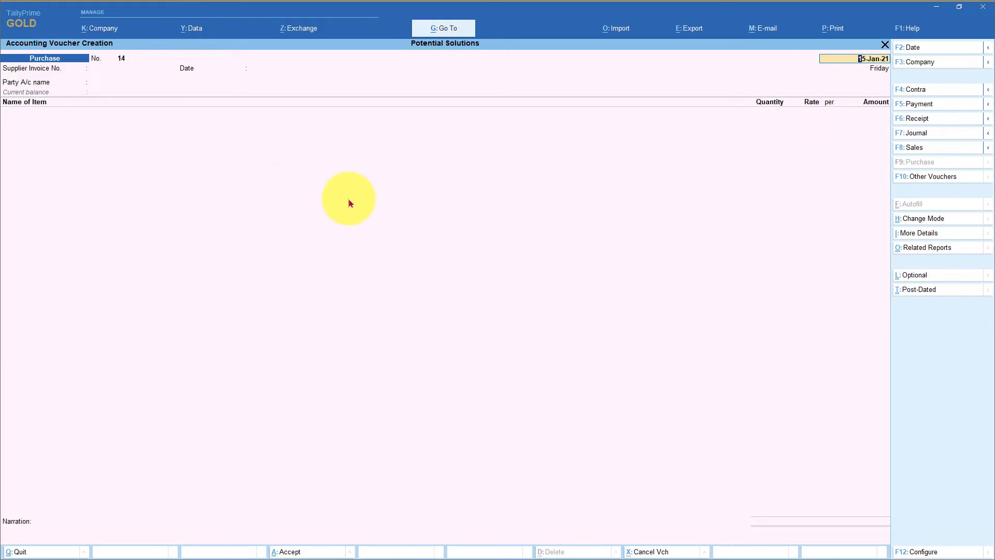
- Record supplier invoice 120 from party Aadvay Enterprises on the default date
key("Return")
type("120")
key("Return")
key("Return")
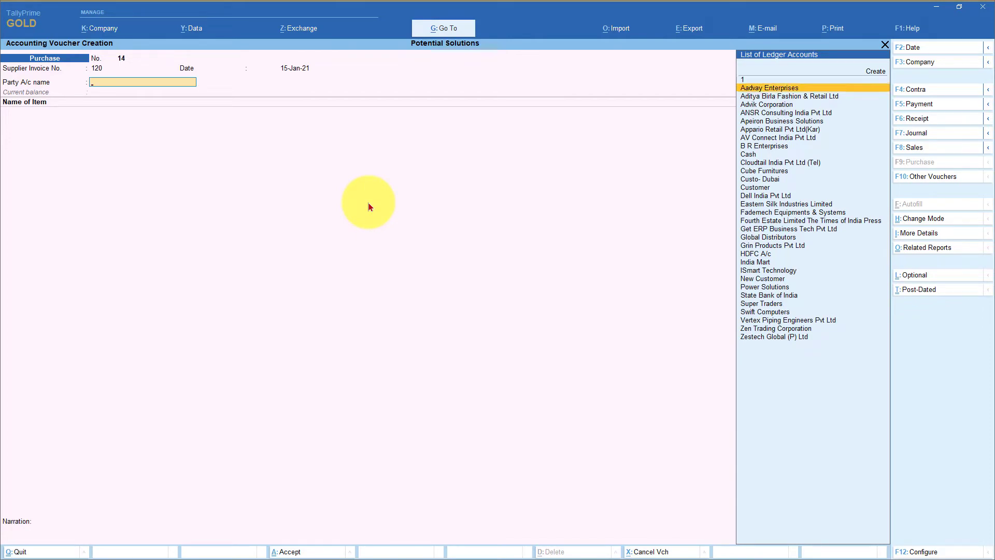
key("Return")
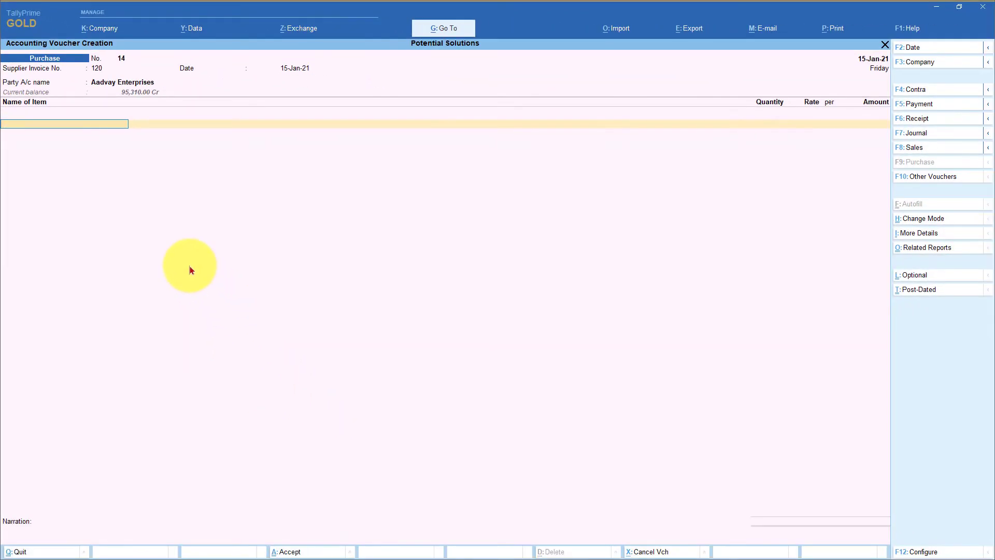
- Add 10 Box of Cable Holder at the default rate of 100.00
key("Down")
key("Down")
key("Down")
key("Down")
key("Down")
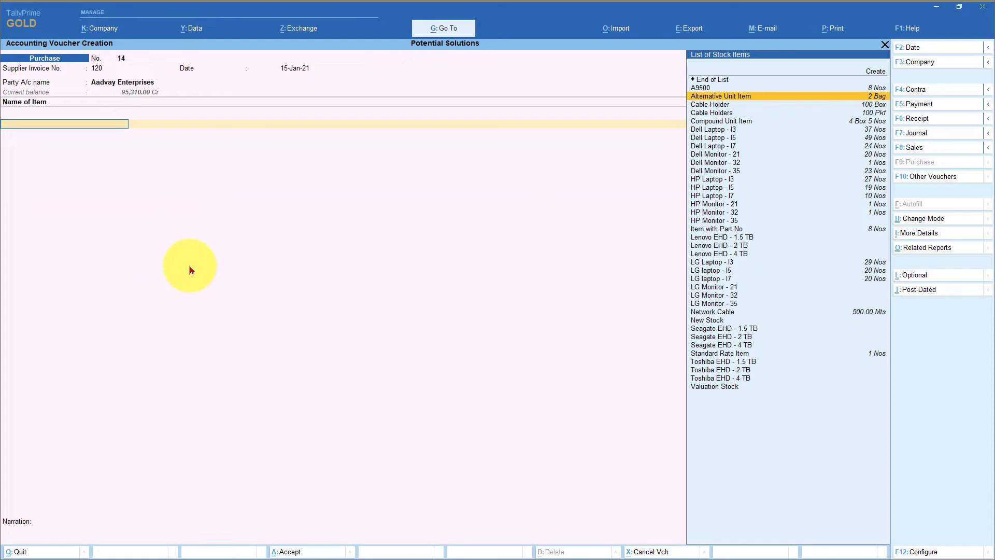
key("Up")
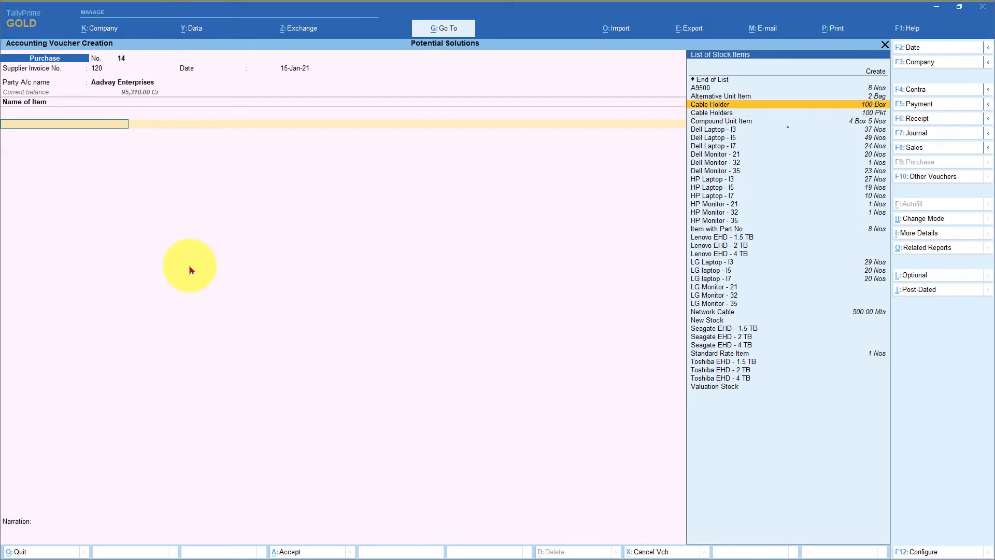
key("Return")
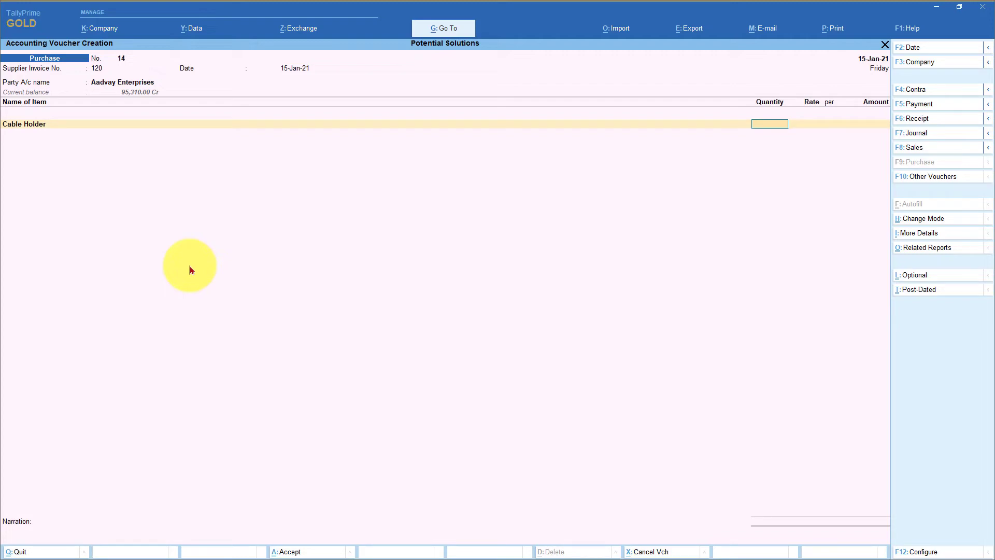
type("10")
key("Return")
key("Return")
key("Return")
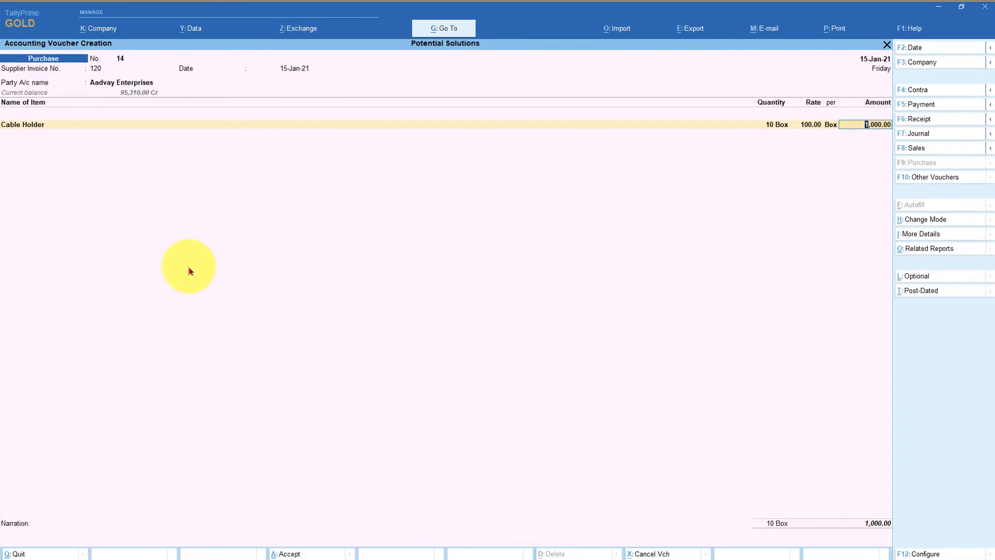
- Reallocate Cable Holder's 1,000.00 from Purchases to the Purchases @ 12% ledger
key("Return")
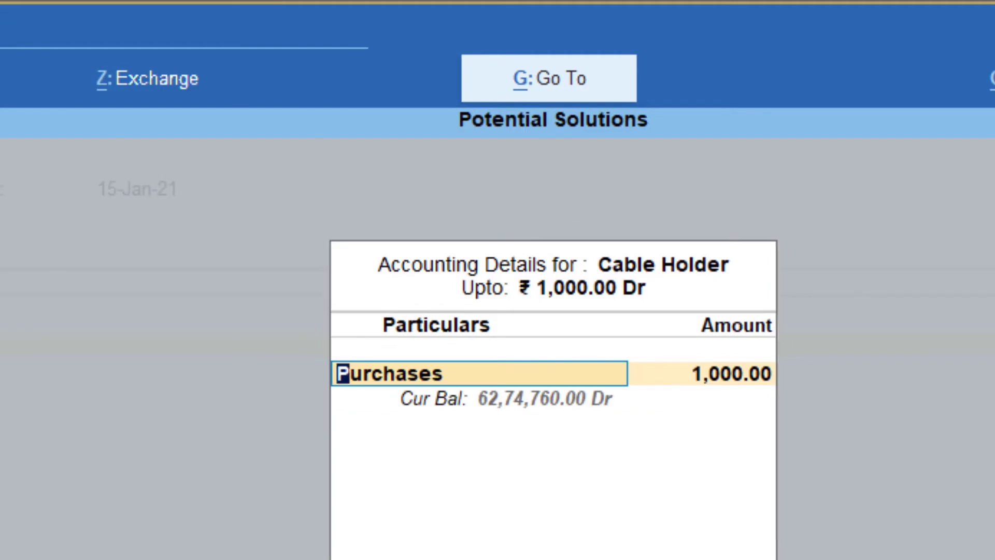
key("BackSpace")
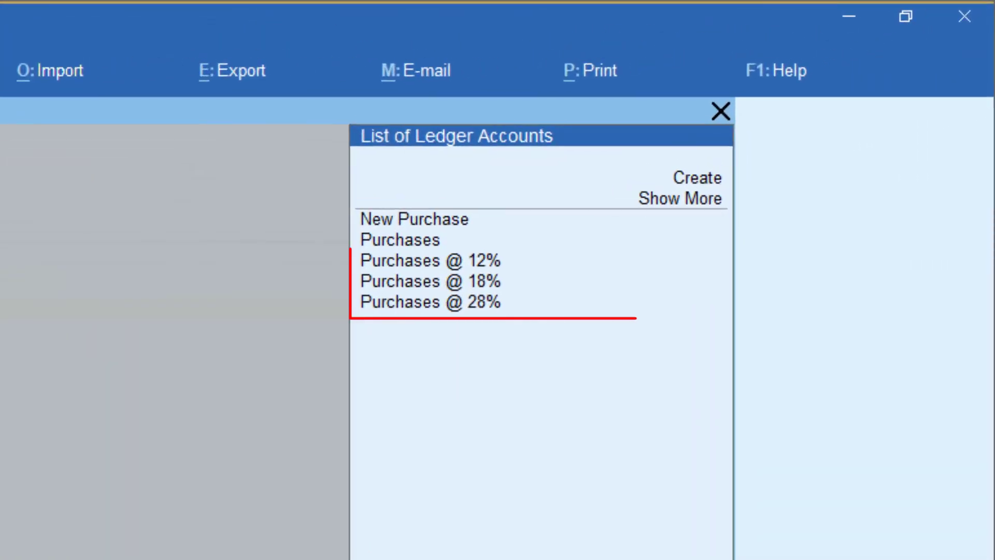
key("Down")
key("Down")
key("Down")
key("Down")
key("Down")
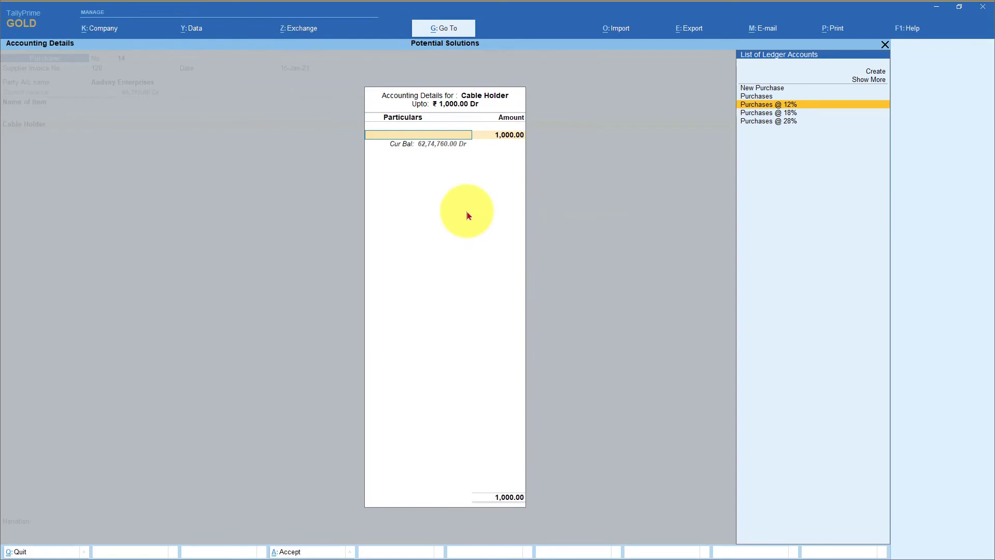
key("Return")
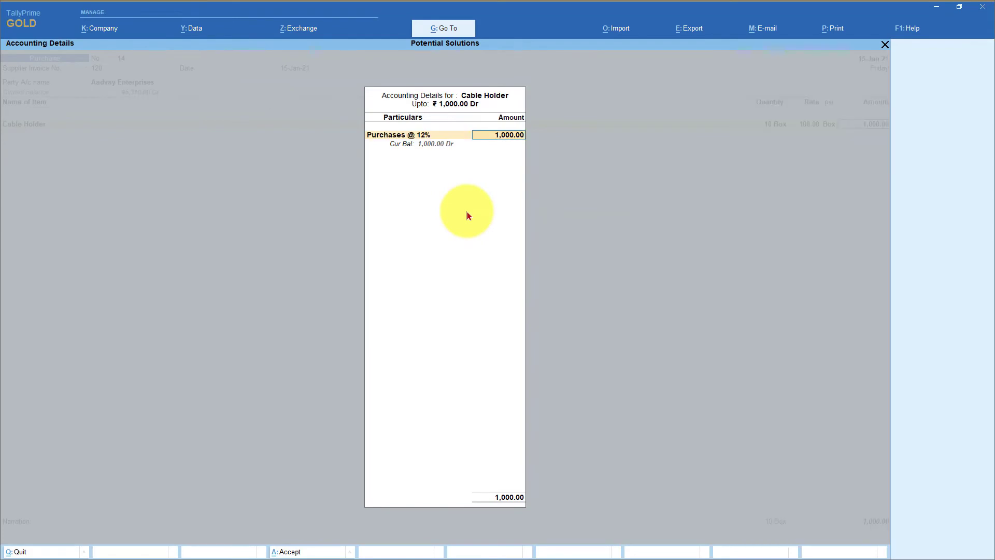
key("Return")
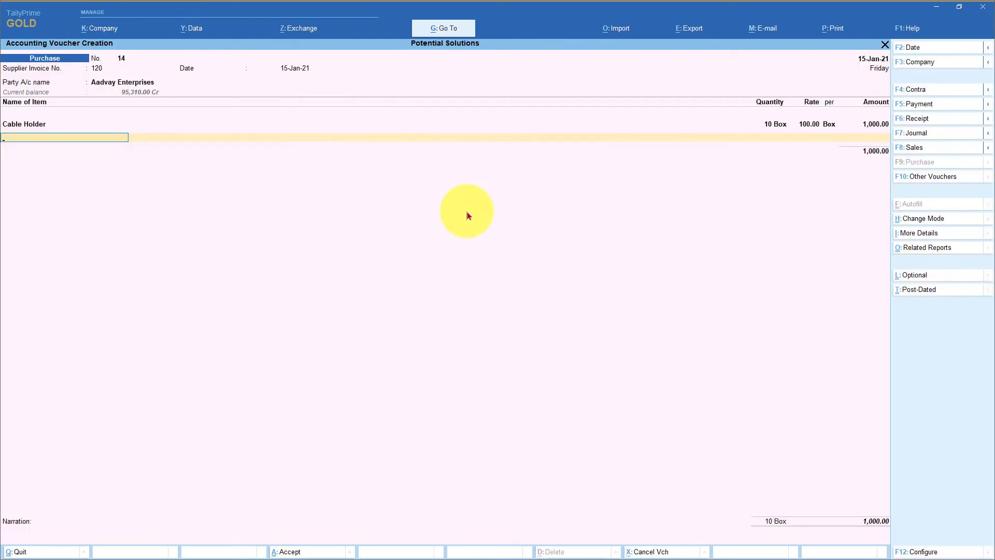
- Add 5 Nos of Dell Laptop - I3 at the 37,000.00 rate
key("Down")
key("Down")
key("Down")
key("Down")
key("Down")
key("Down")
key("Down")
key("Down")
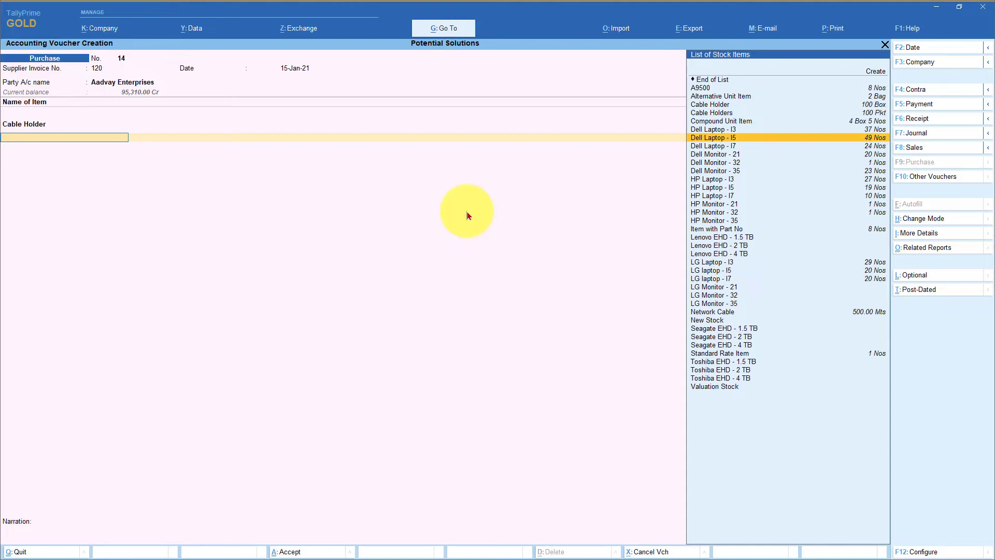
key("Up")
key("Return")
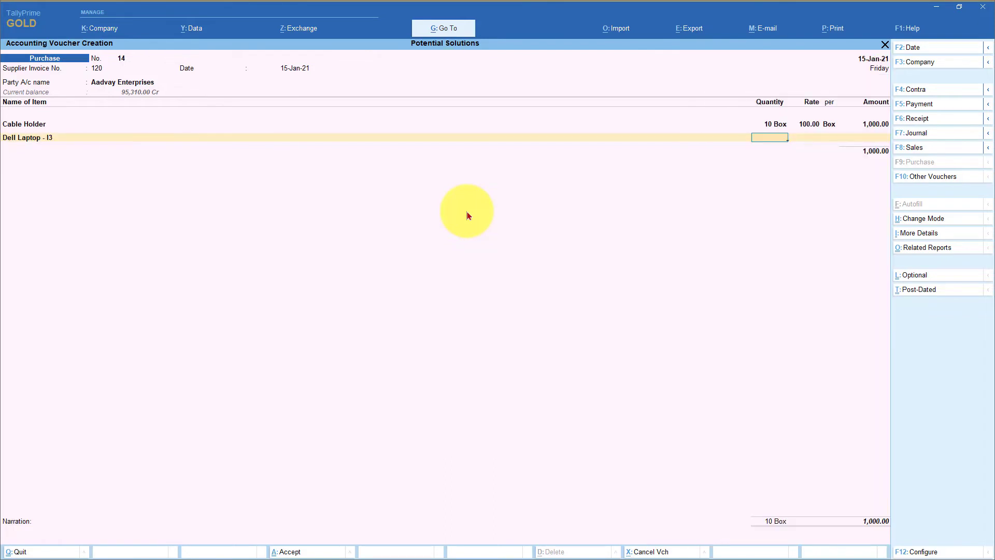
type("5")
key("Return")
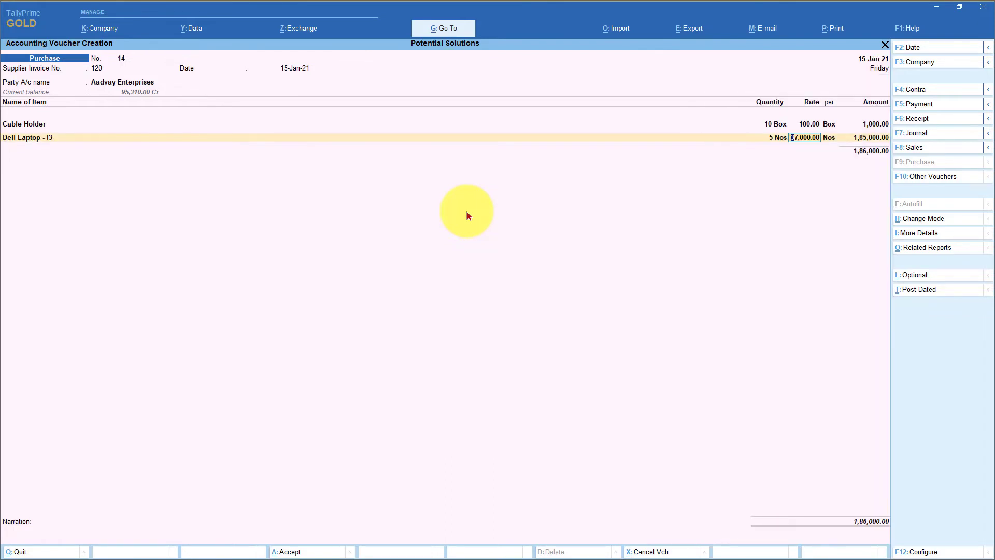
key("Return")
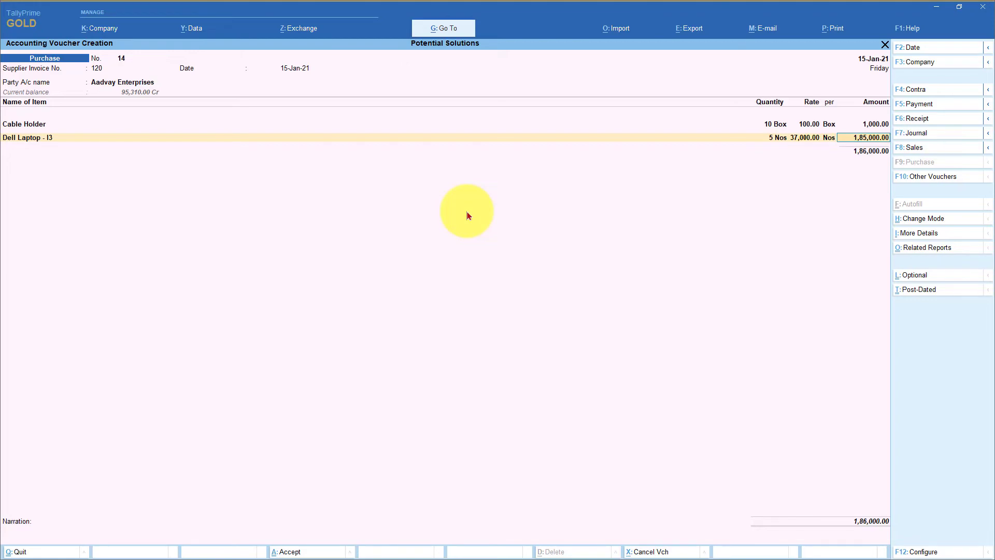
- Allocate the Dell Laptop - I3 amount to the Purchases @ 18% ledger
key("Return")
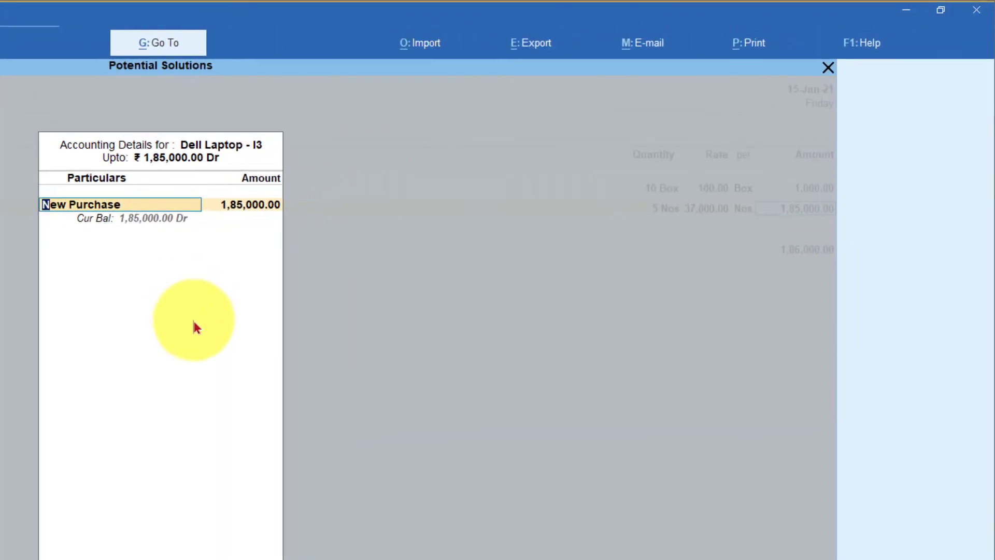
key("BackSpace")
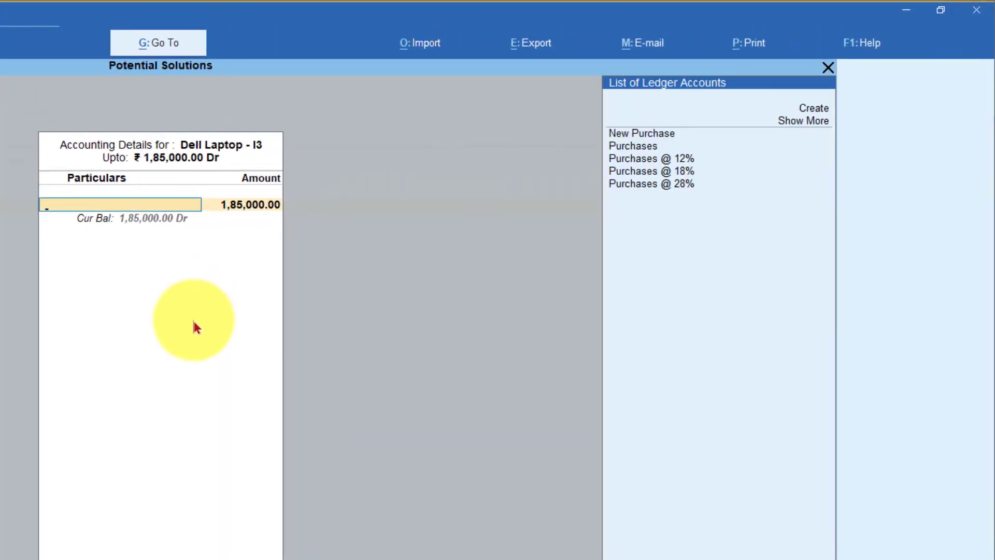
key("Down")
key("Down")
key("Down")
key("Down")
key("Down")
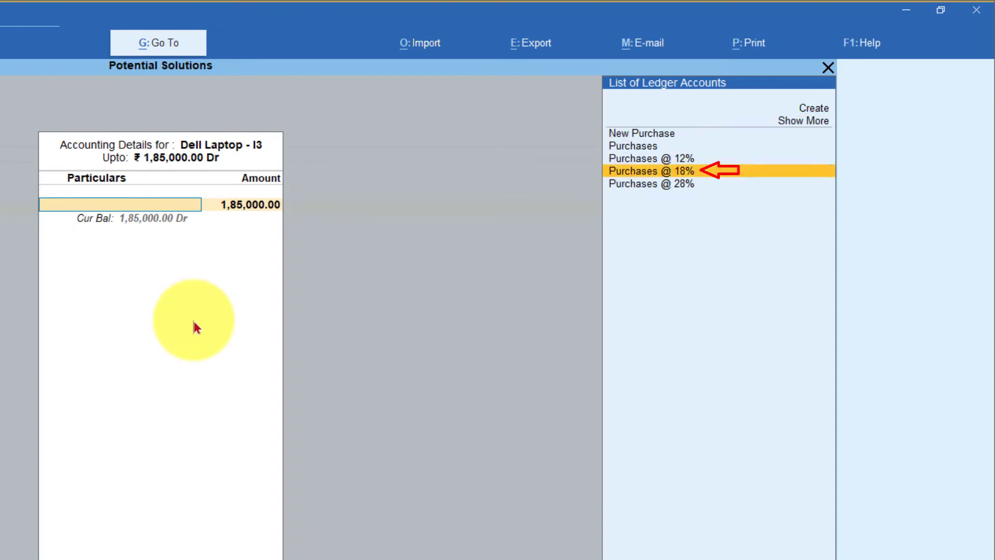
key("Return")
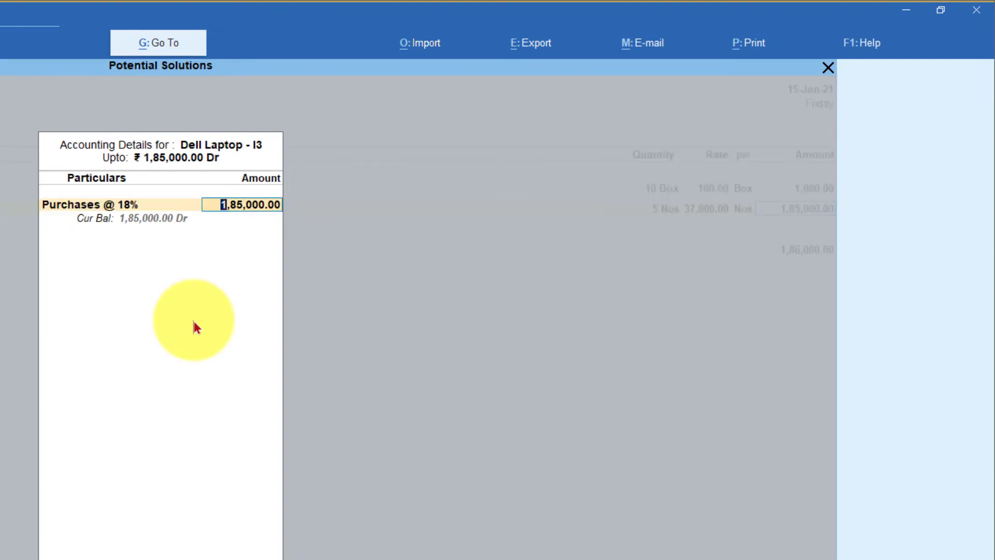
key("Return")
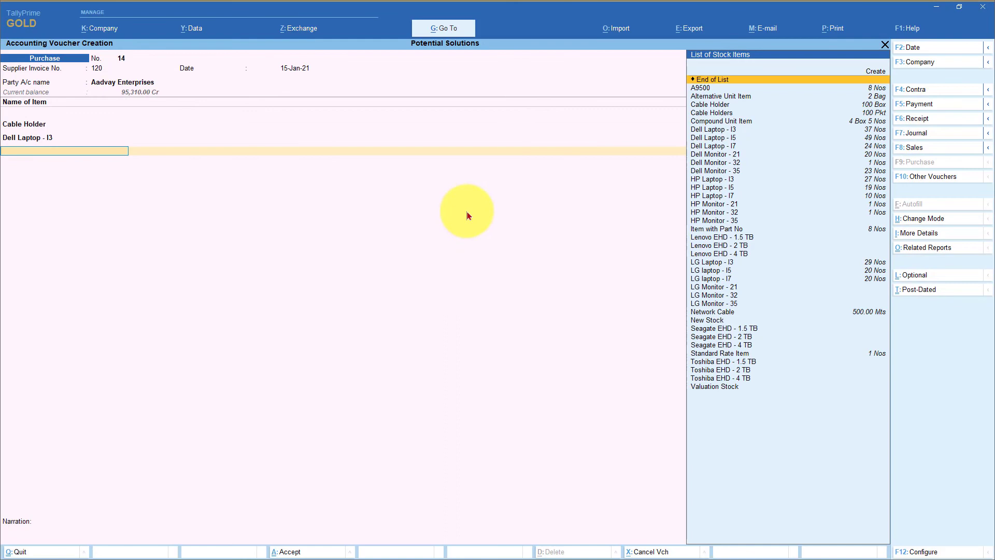
- Add 5 Nos of HP Monitor - 35 at a rate of 25,000.00
key("Down")
key("Down")
key("Down")
key("Down")
key("Down")
key("Down")
key("Down")
key("Down")
key("Down")
key("Down")
key("Down")
key("Down")
key("Down")
key("Down")
key("Down")
key("Down")
key("Down")
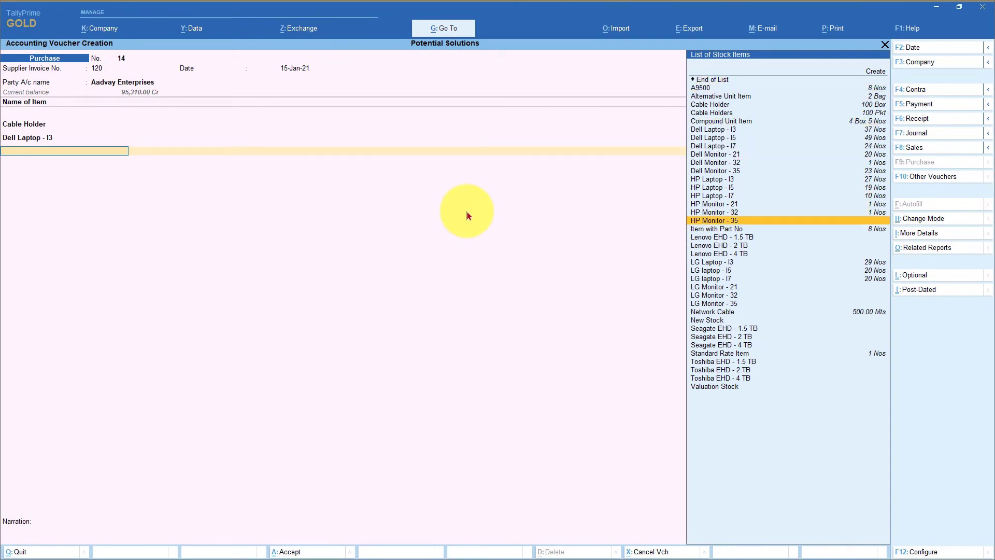
key("Return")
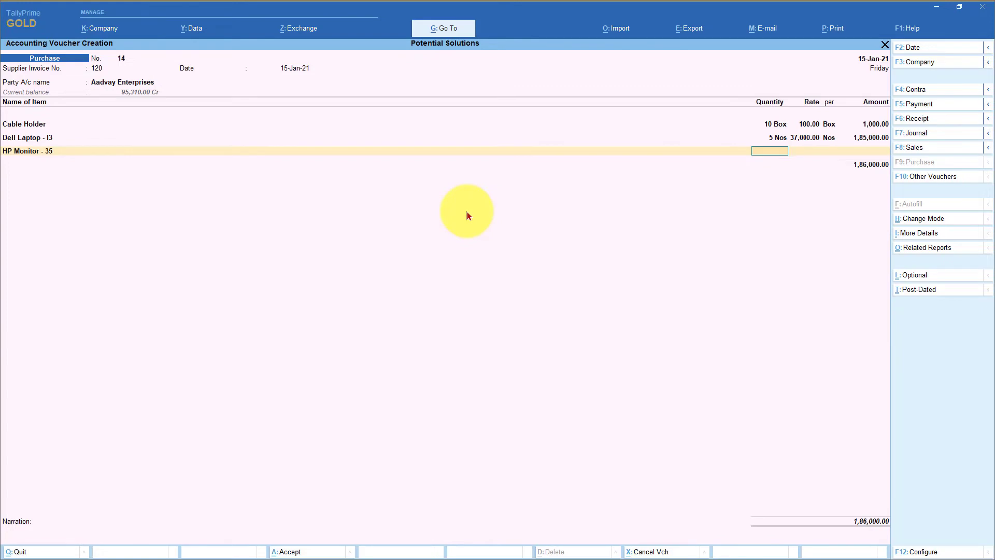
key("Return")
type("25000")
key("Return")
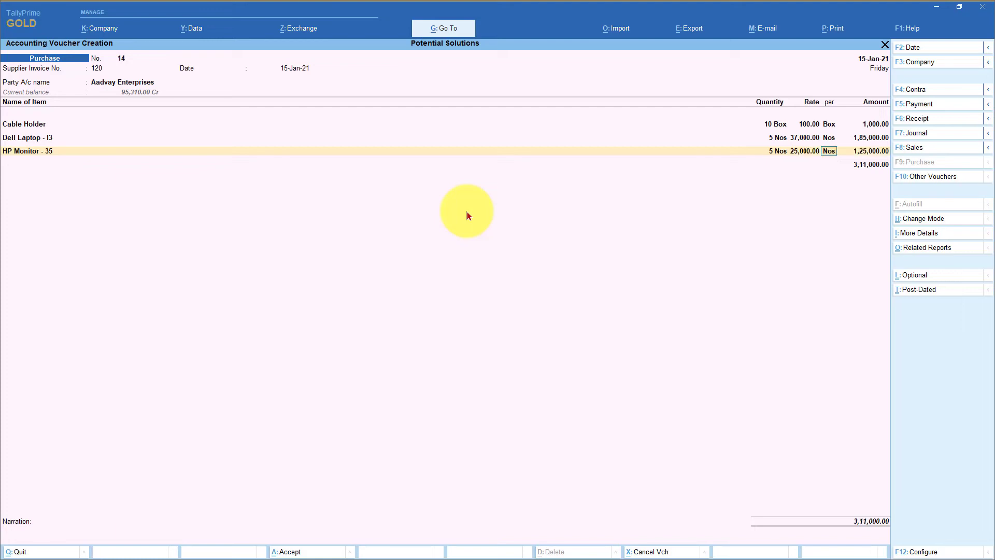
- Post the HP Monitor - 35 amount to the Purchases @ 28% ledger
key("Return")
key("Return")
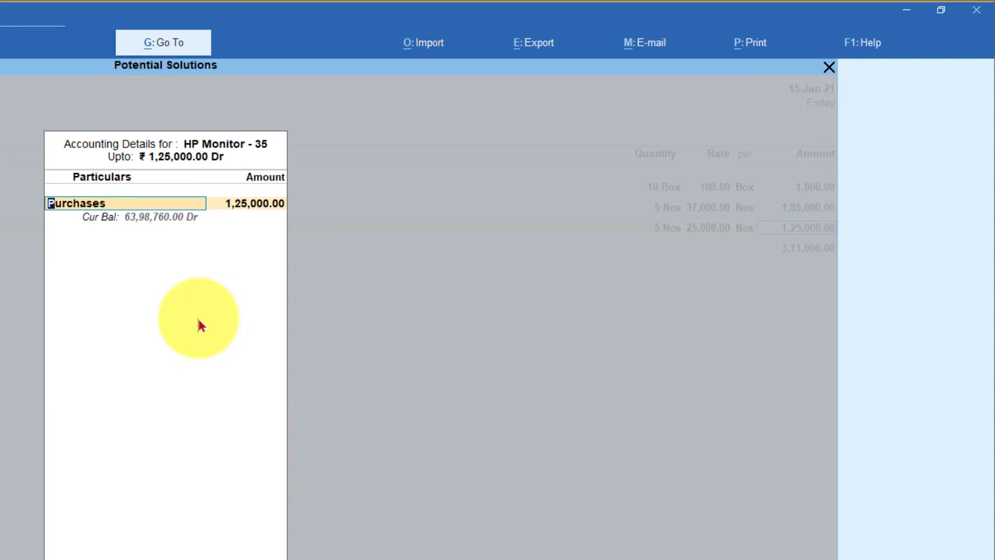
key("BackSpace")
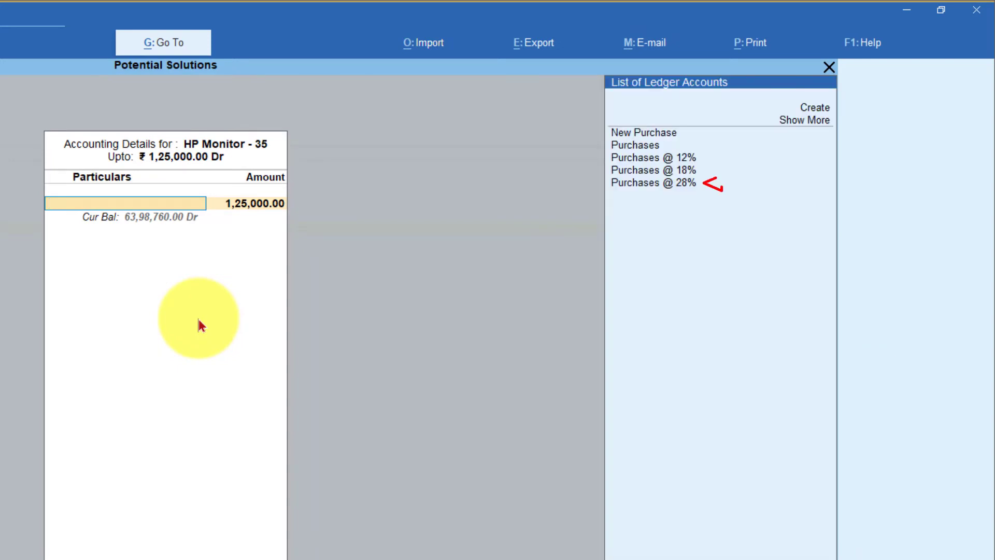
key("Down")
key("Down")
key("Down")
key("Down")
key("Down")
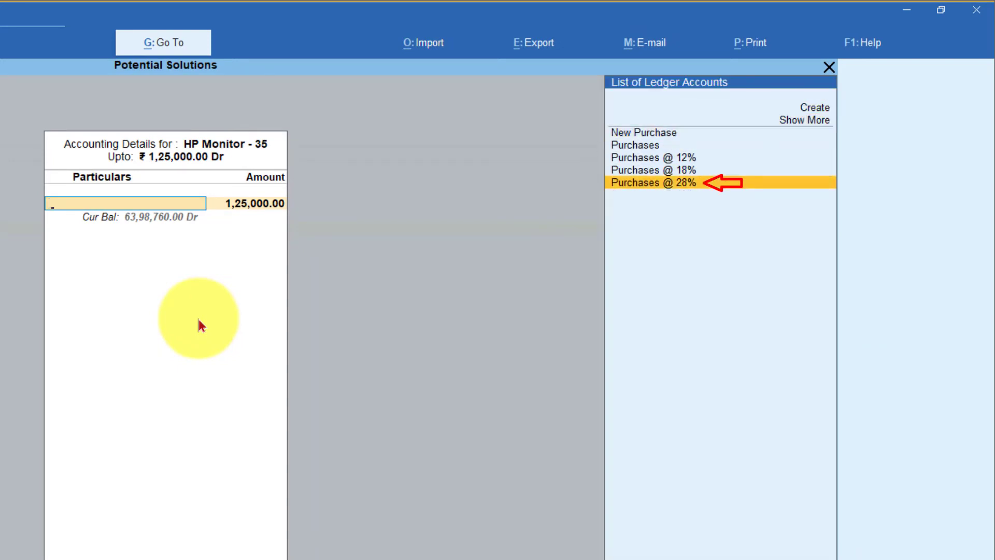
key("Return")
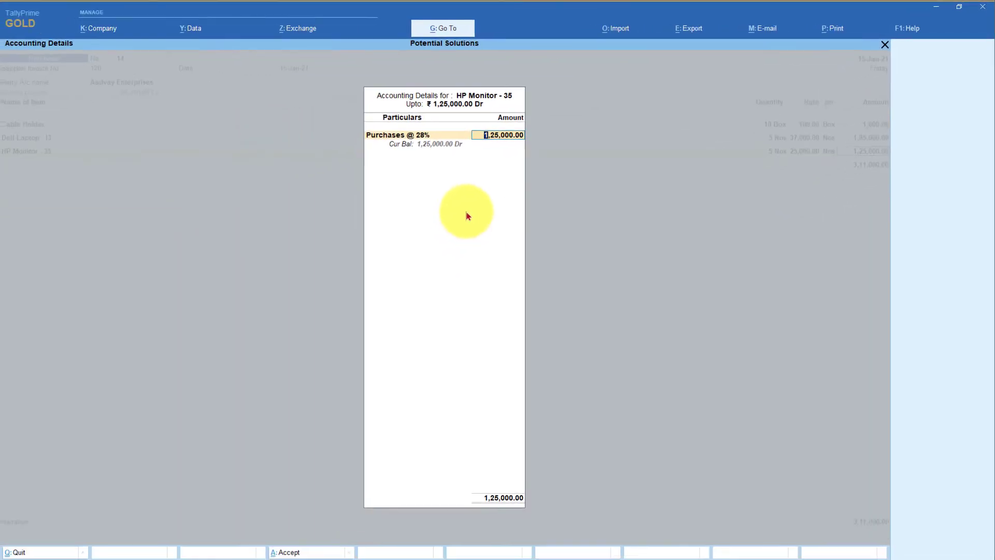
key("Return")
key("Return")
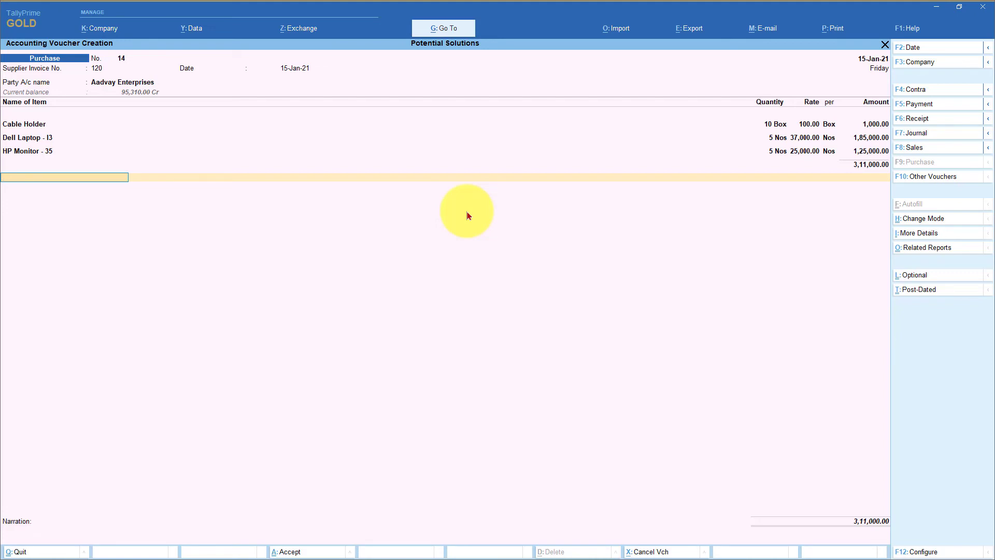
- End the item list, record the bill as a New Ref, and save voucher 14
key("Return")
key("Return")
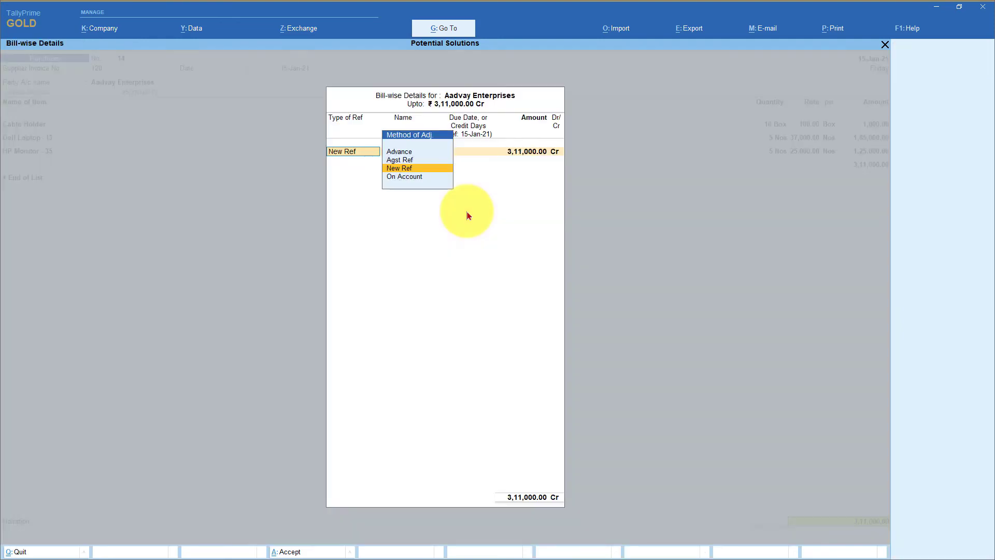
key("Return")
key("Return")
key("Return")
key("Return")
key("Return")
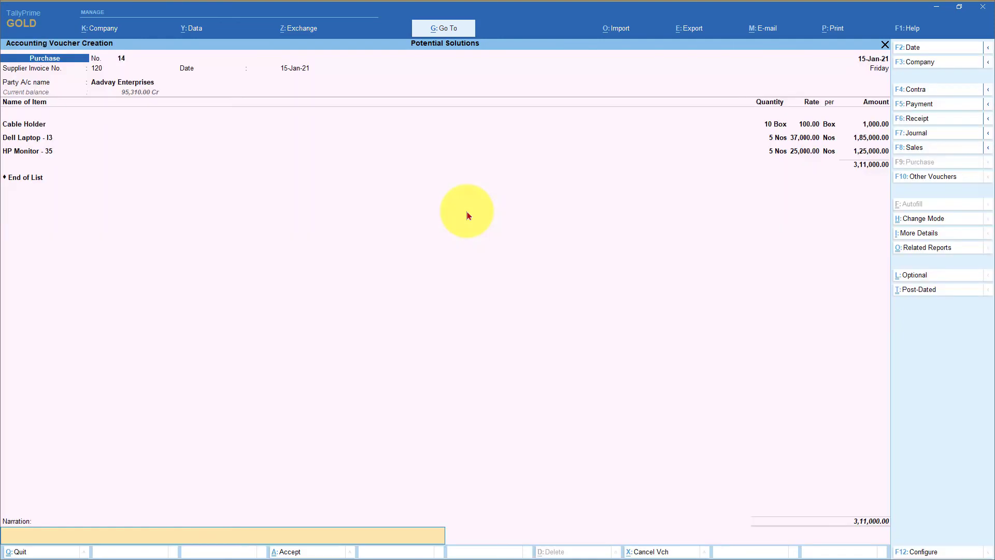
key("Return")
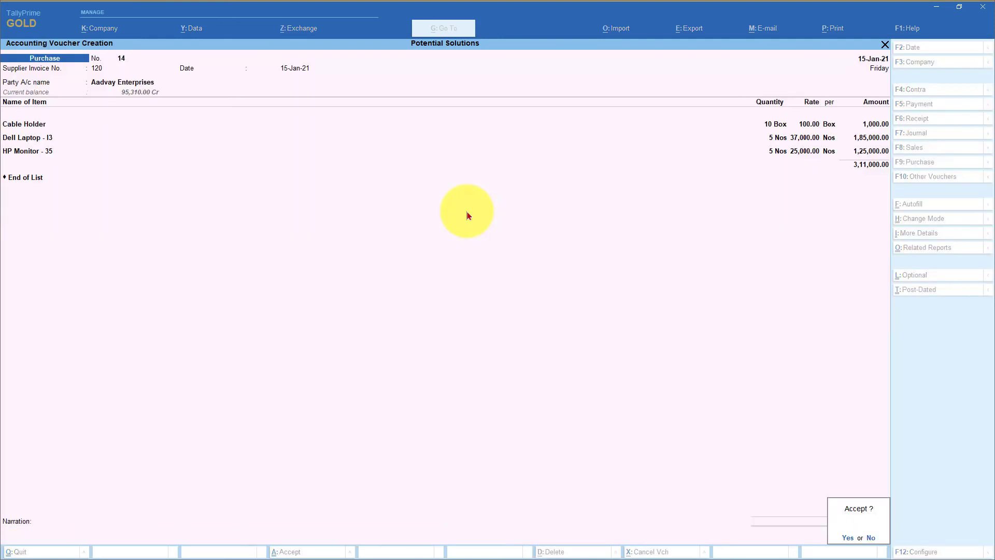
key("y")
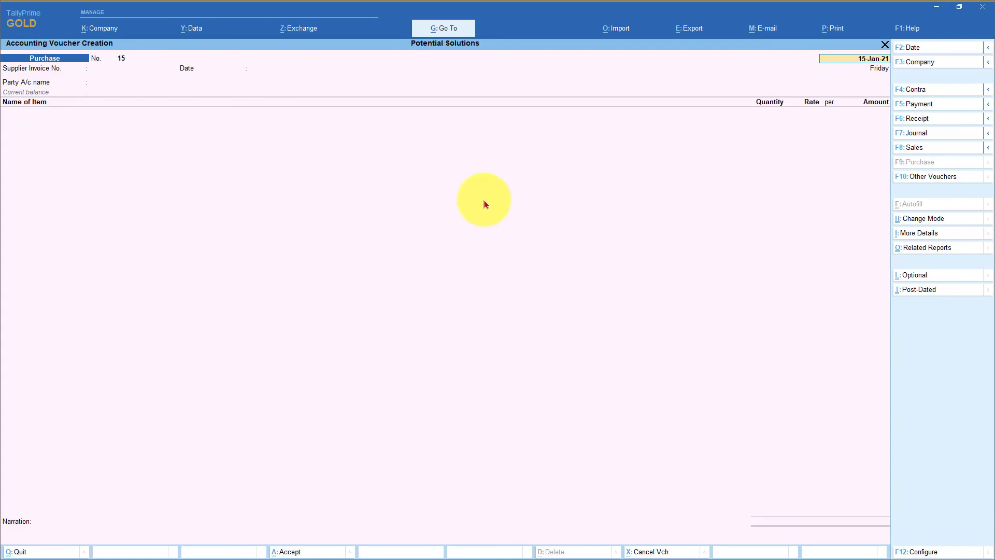
- Open the Profit & Loss A/c report using Alt+G
key("ctrl")
key("alt+g")
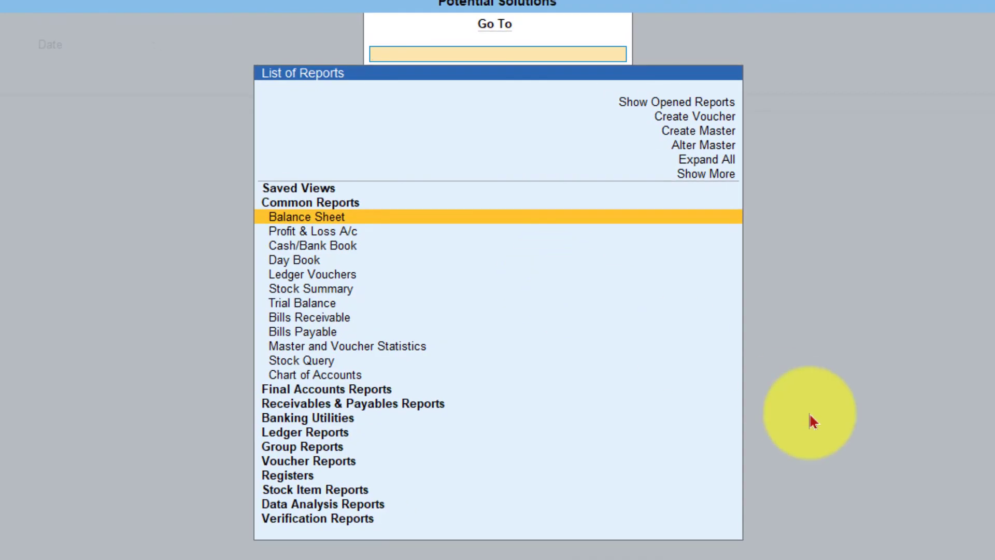
key("Down")
key("Return")
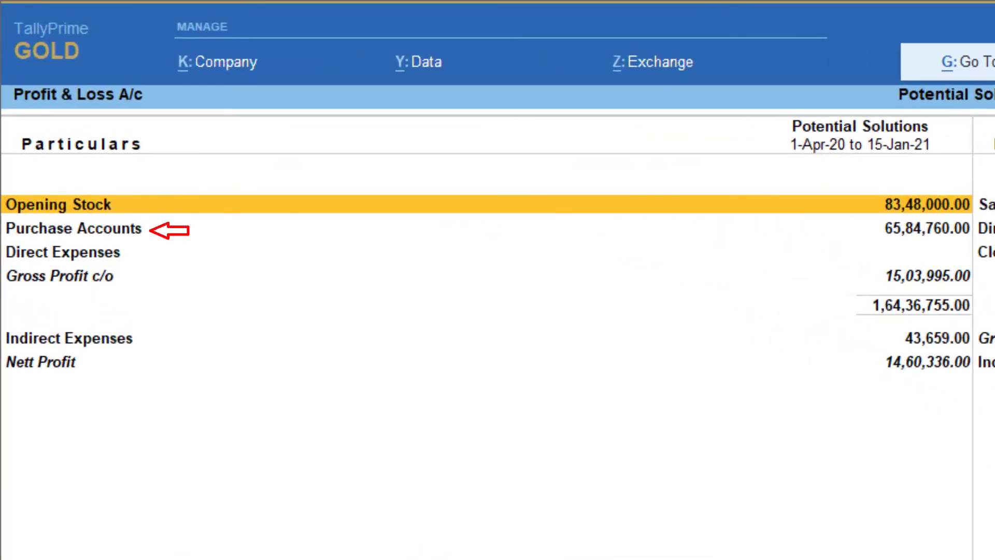
- Expand Purchase Accounts to list Purchases @ 12% (1,000), @ 18% (1,85,000) and @ 28% (1,25,000)
left_click(72, 228)
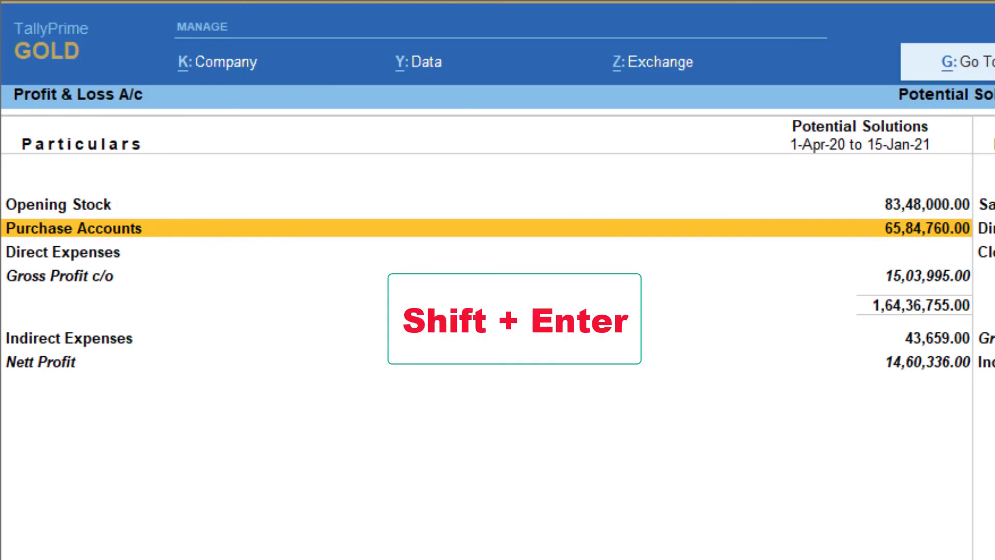
key("shift+Return")
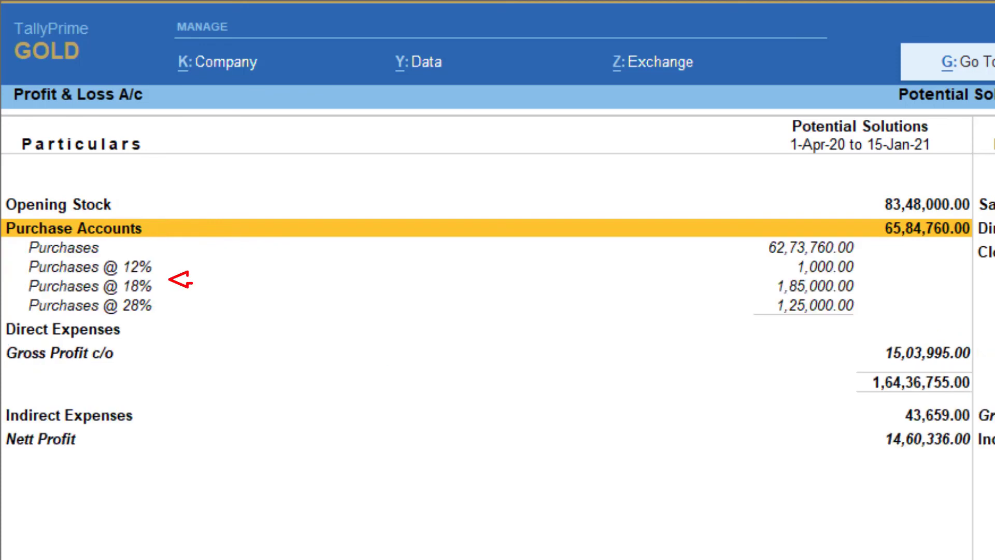
key("Down")
key("Down")
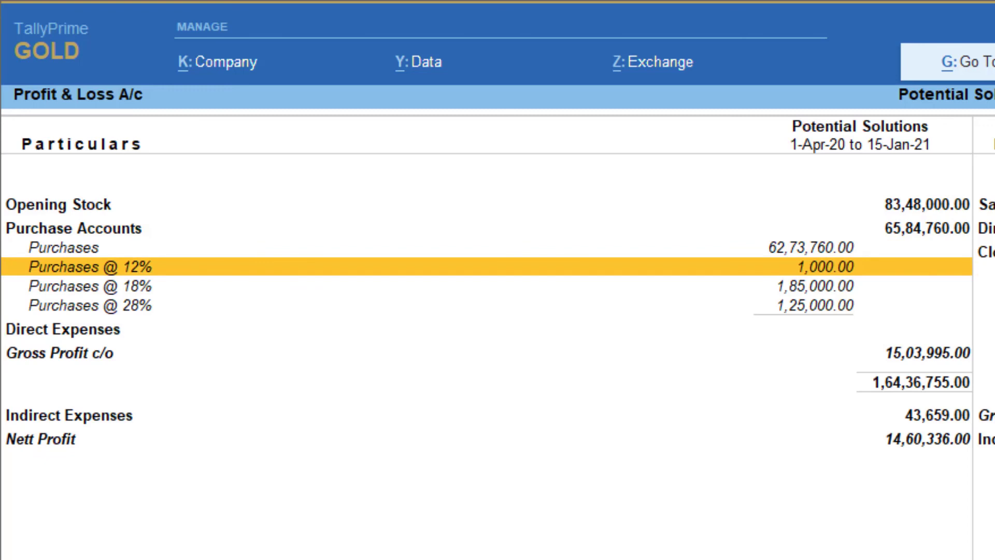
key("Down")
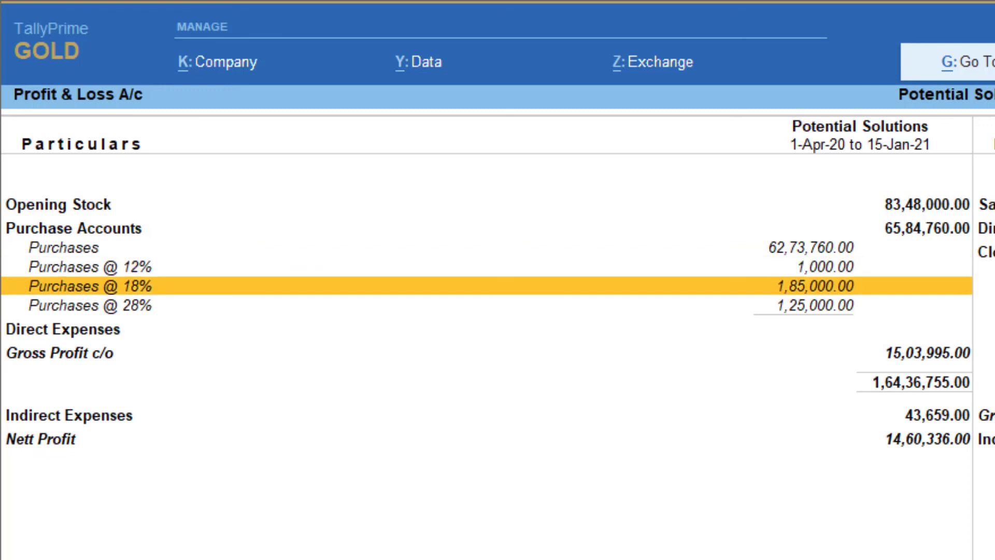
key("Down")
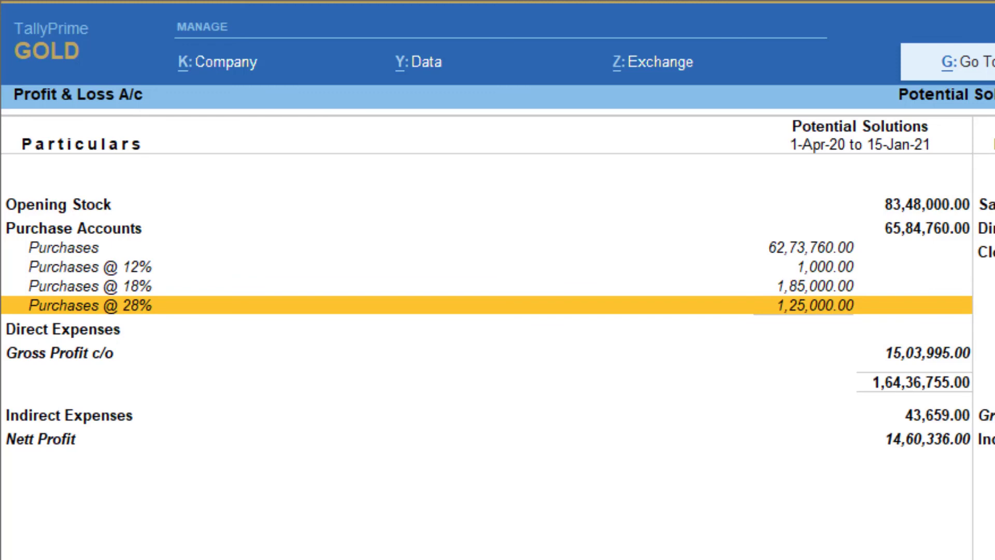
key("Up")
key("Up")
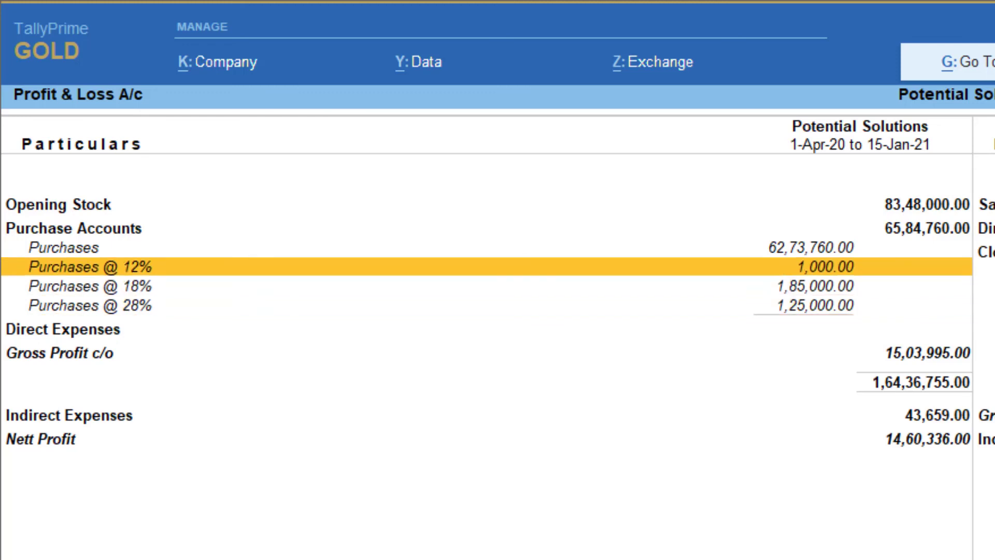
key("Down")
key("Down")
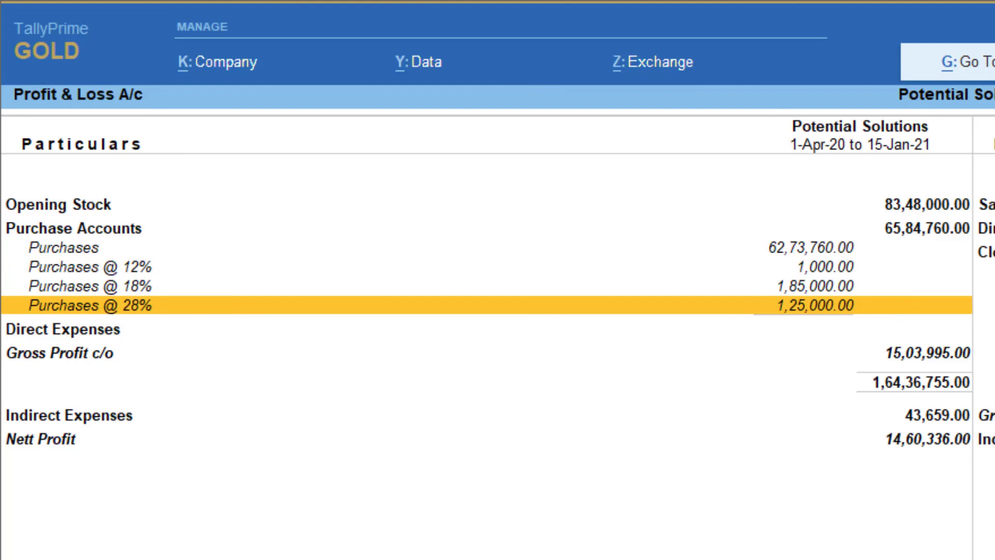